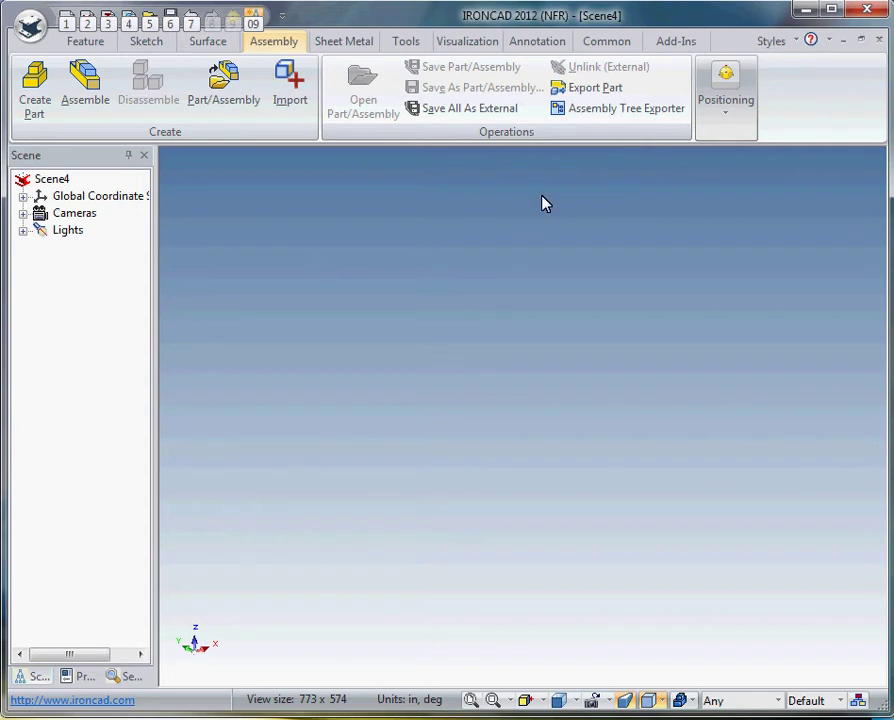
# Step: Start a new executable-type add-on tool in Add-on Tools customization
pyautogui.click(684, 44)
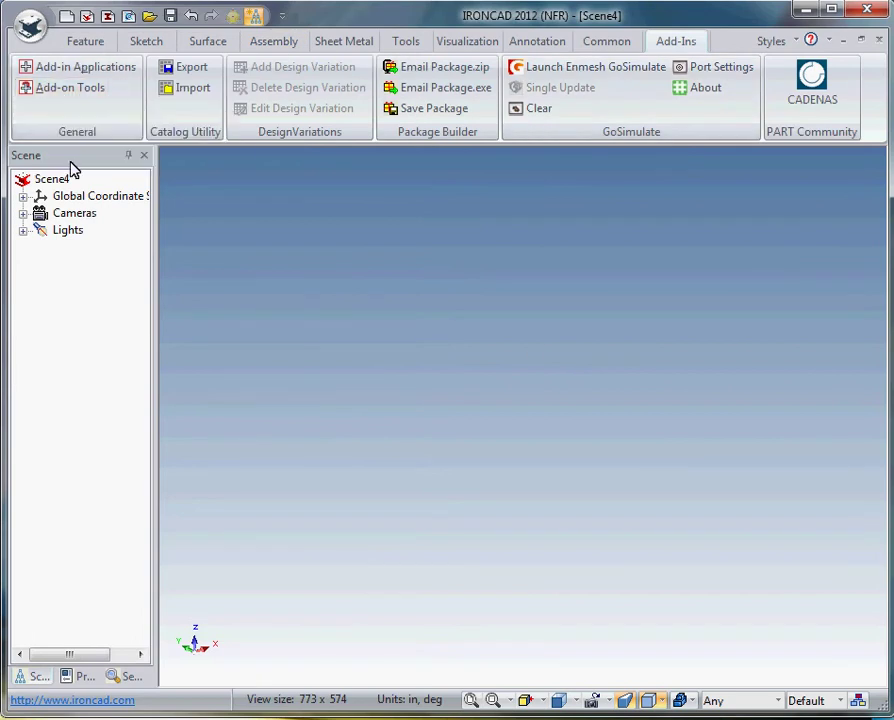
pyautogui.click(76, 87)
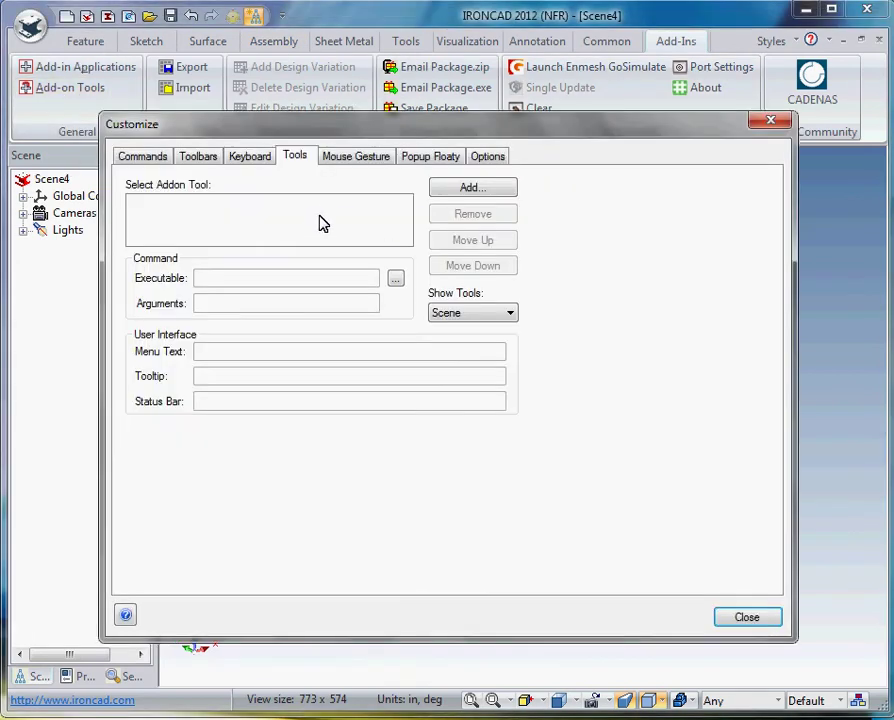
pyautogui.click(480, 193)
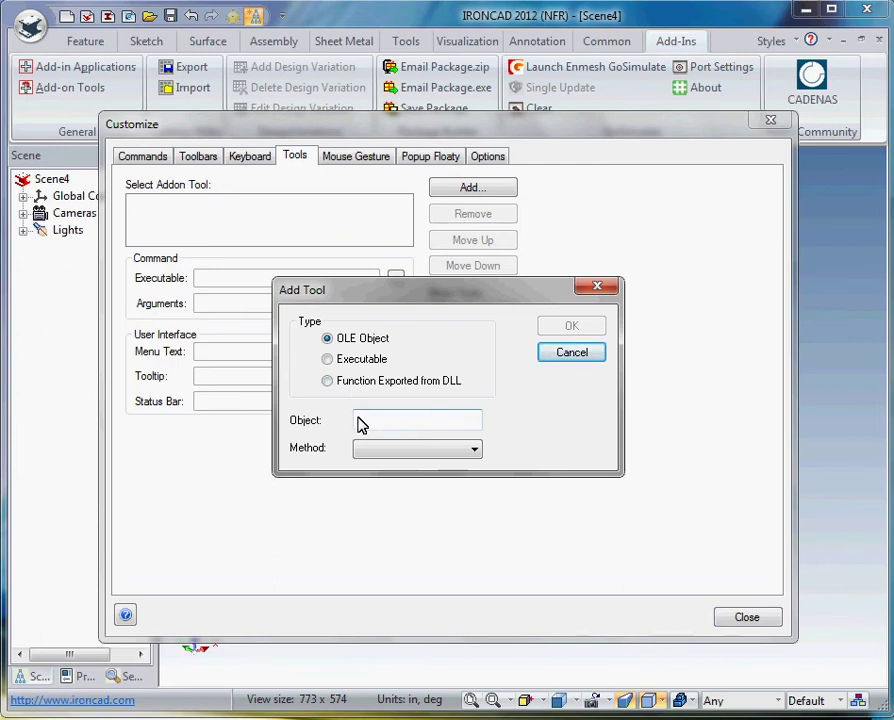
pyautogui.click(328, 360)
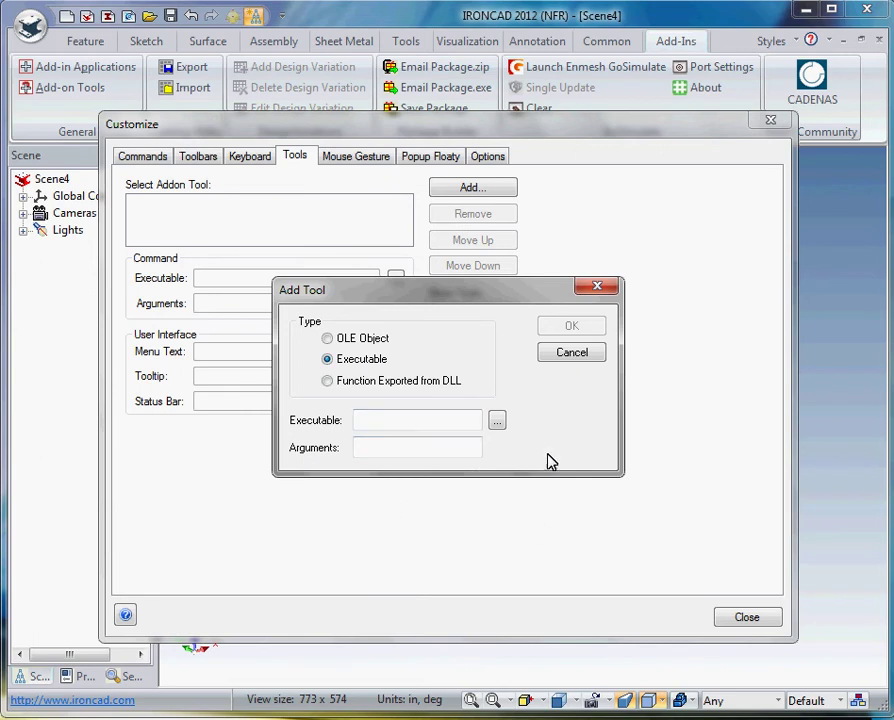
pyautogui.click(497, 420)
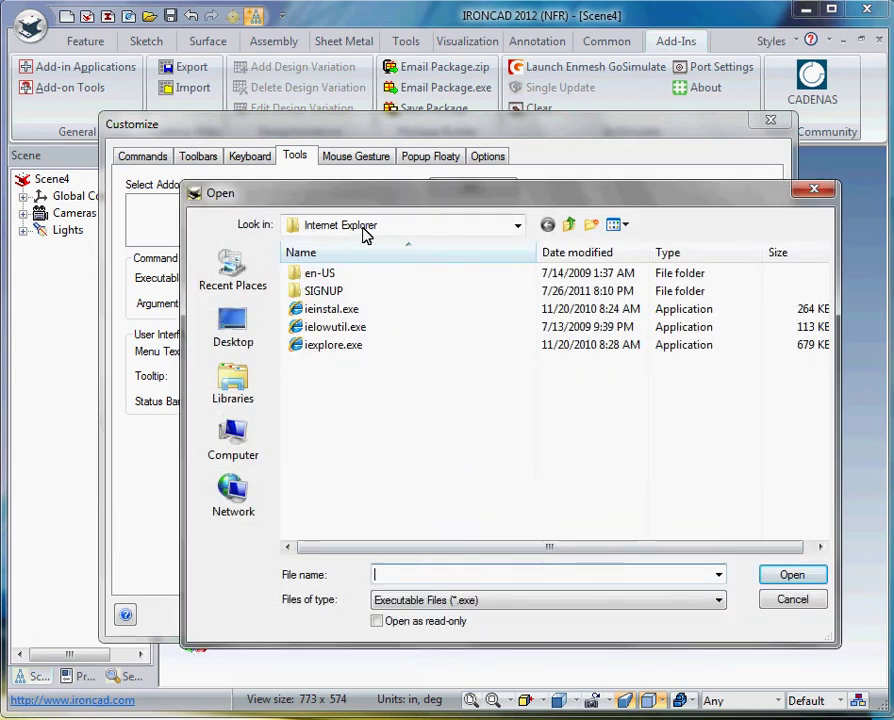
pyautogui.click(519, 228)
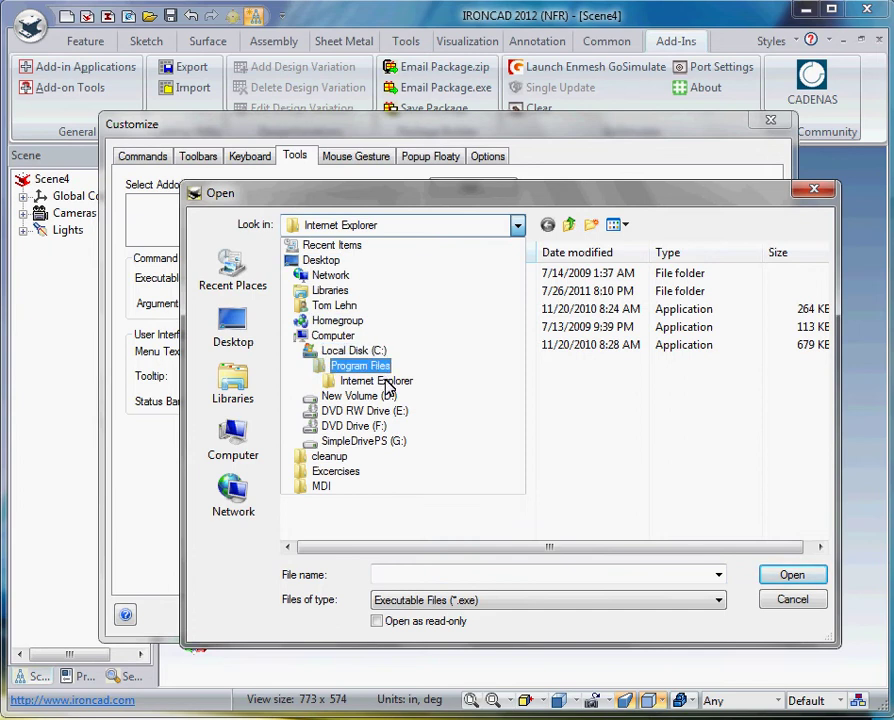
pyautogui.click(584, 474)
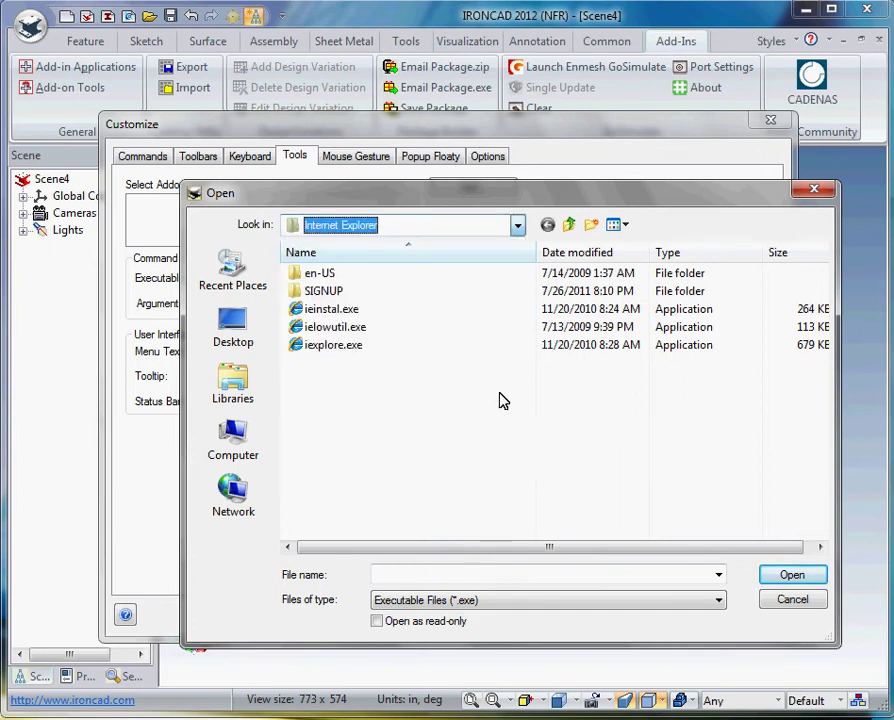
pyautogui.click(327, 352)
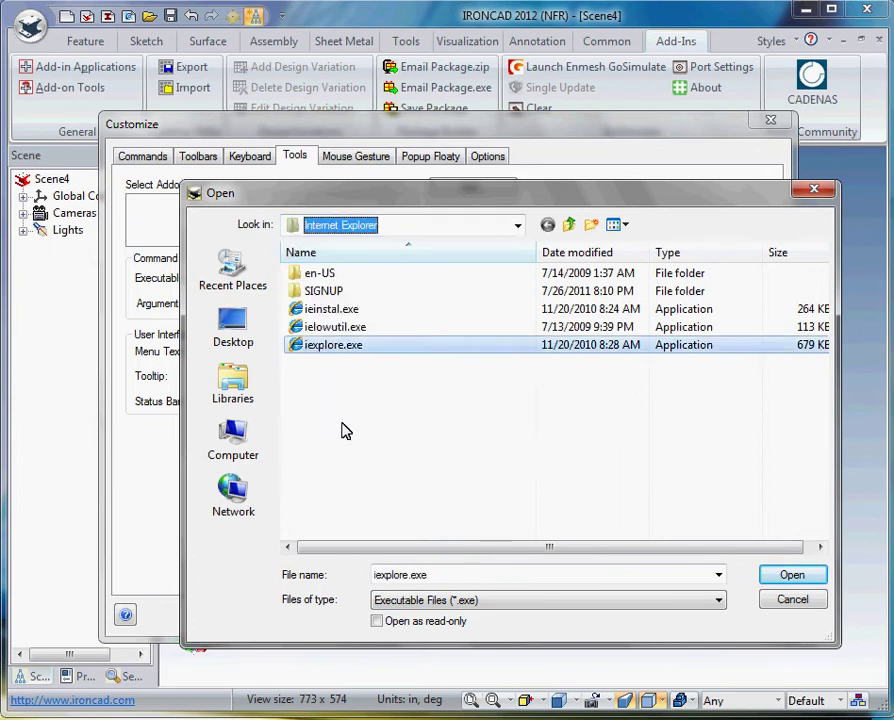
pyautogui.click(792, 575)
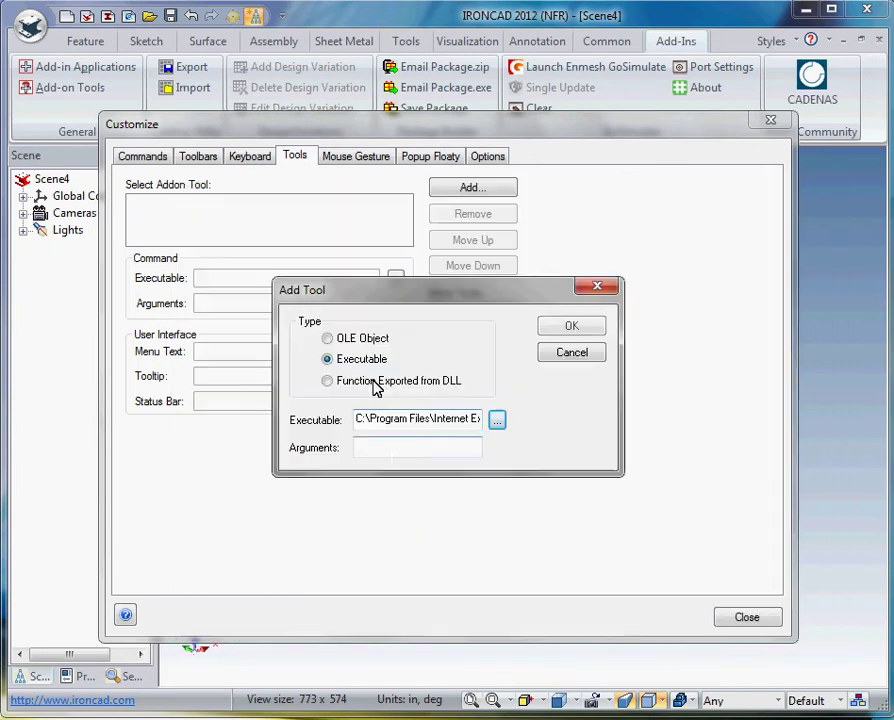
pyautogui.click(375, 455)
pyautogui.write('htt')
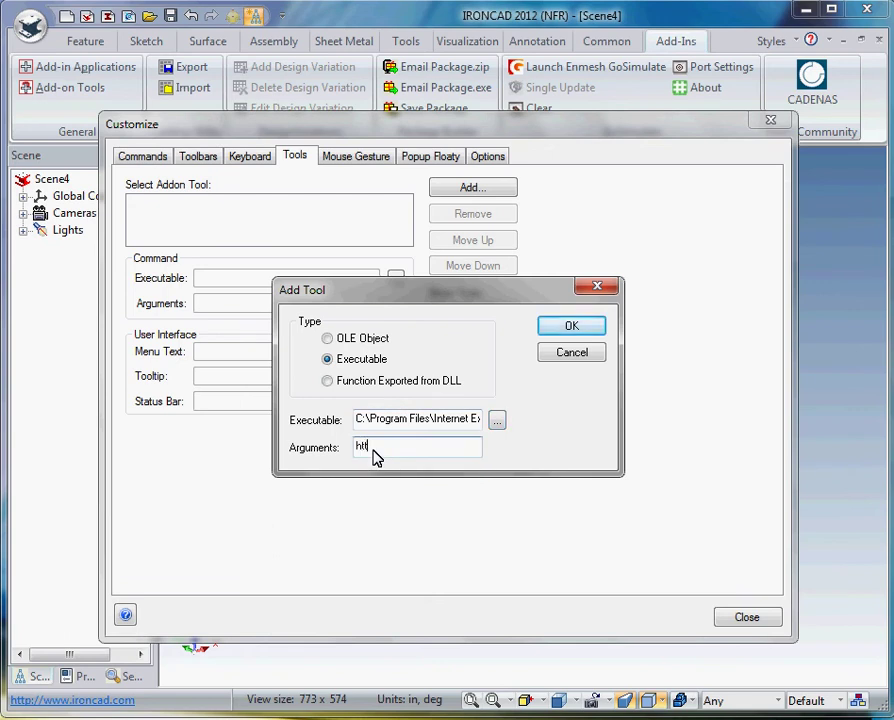
pyautogui.write('p://www.grabcad.com')
pyautogui.click(571, 327)
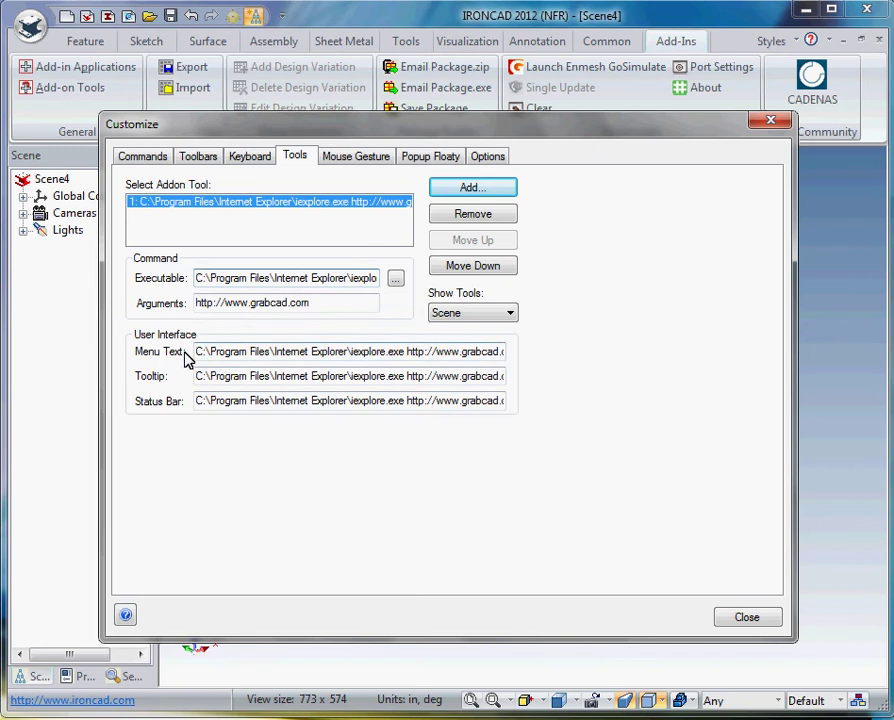
pyautogui.moveTo(200, 356); pyautogui.dragTo(434, 360)
pyautogui.press('Delete')
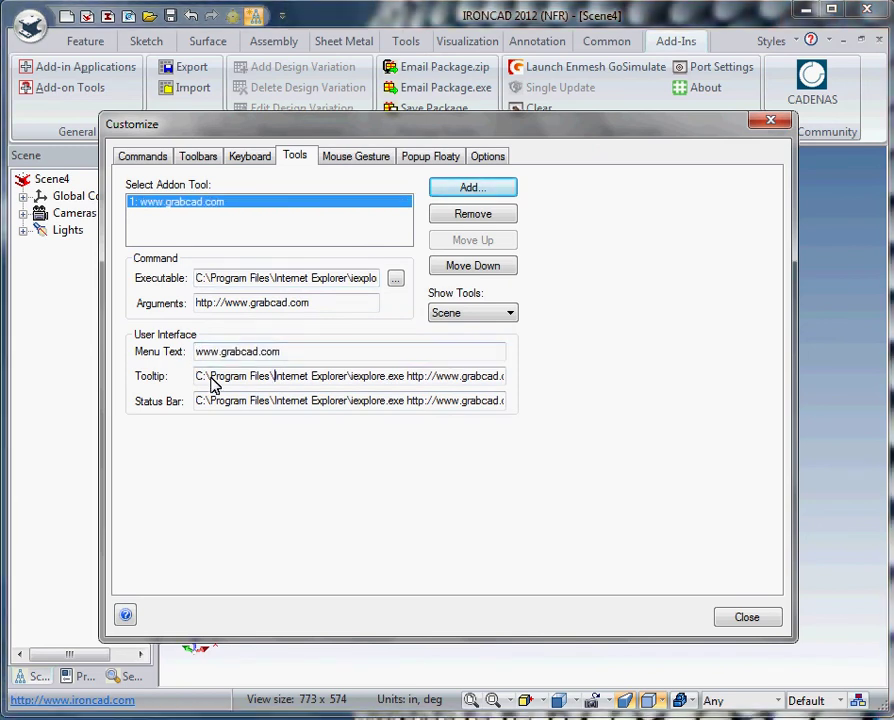
# Step: Set both the tooltip and status bar text to 'Download 3D models'
pyautogui.moveTo(197, 379); pyautogui.dragTo(580, 408)
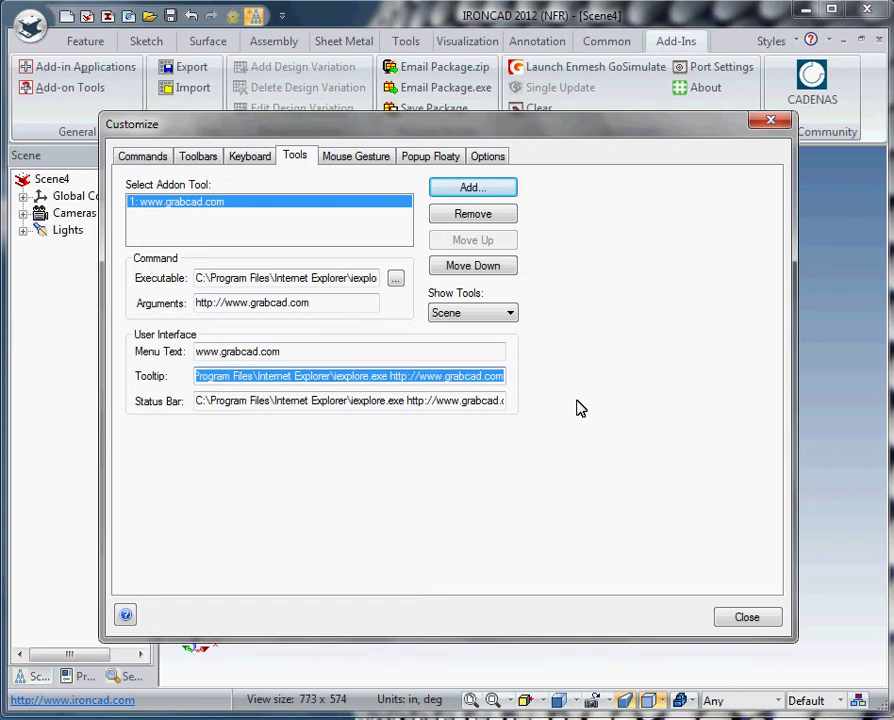
pyautogui.write('Download ')
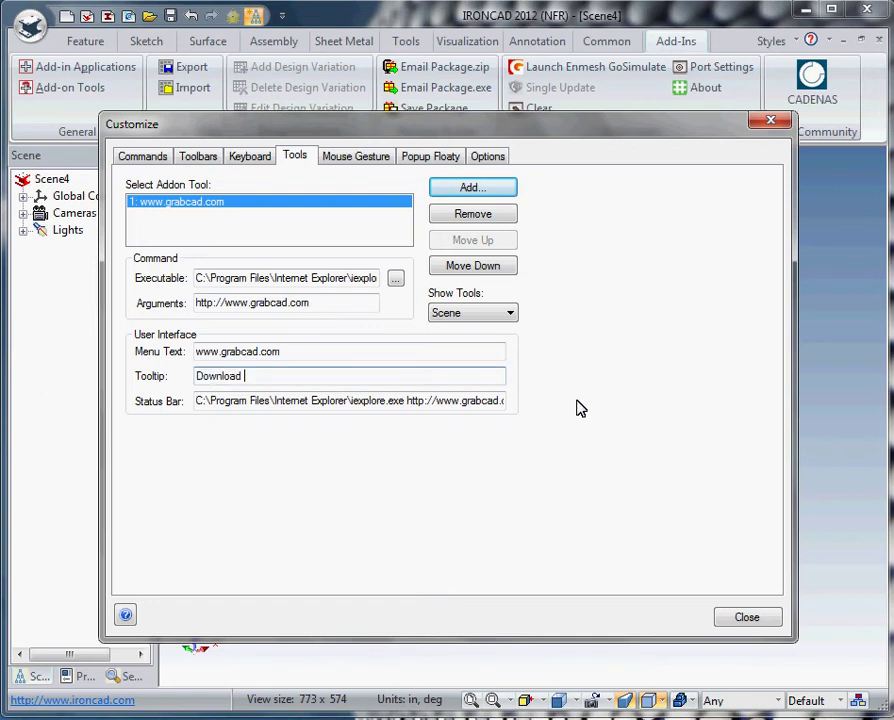
pyautogui.write('3D models')
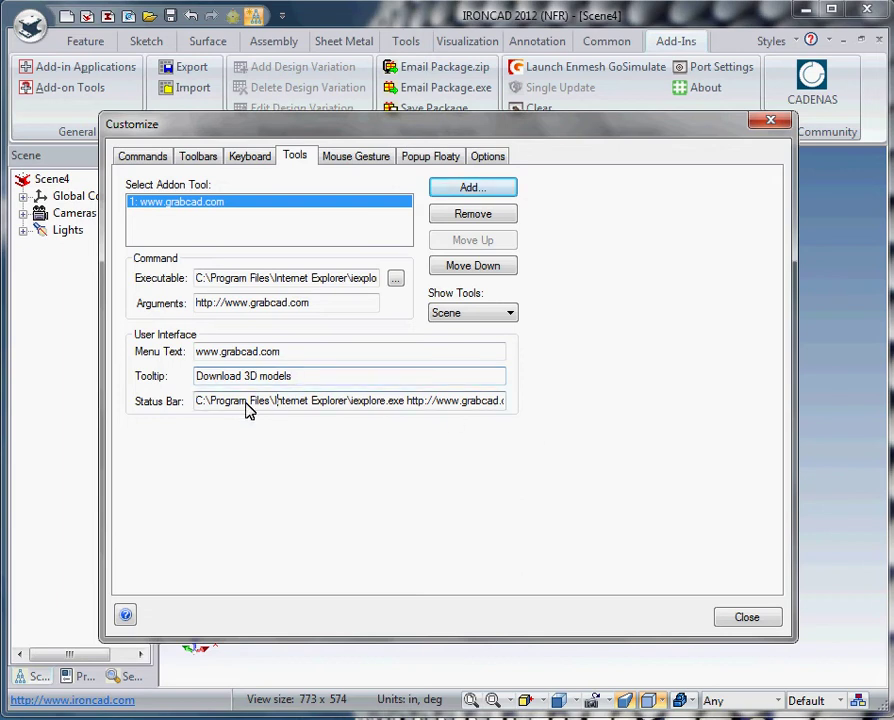
pyautogui.moveTo(292, 379); pyautogui.dragTo(563, 405)
pyautogui.click(206, 406)
pyautogui.write('Download 3D models')
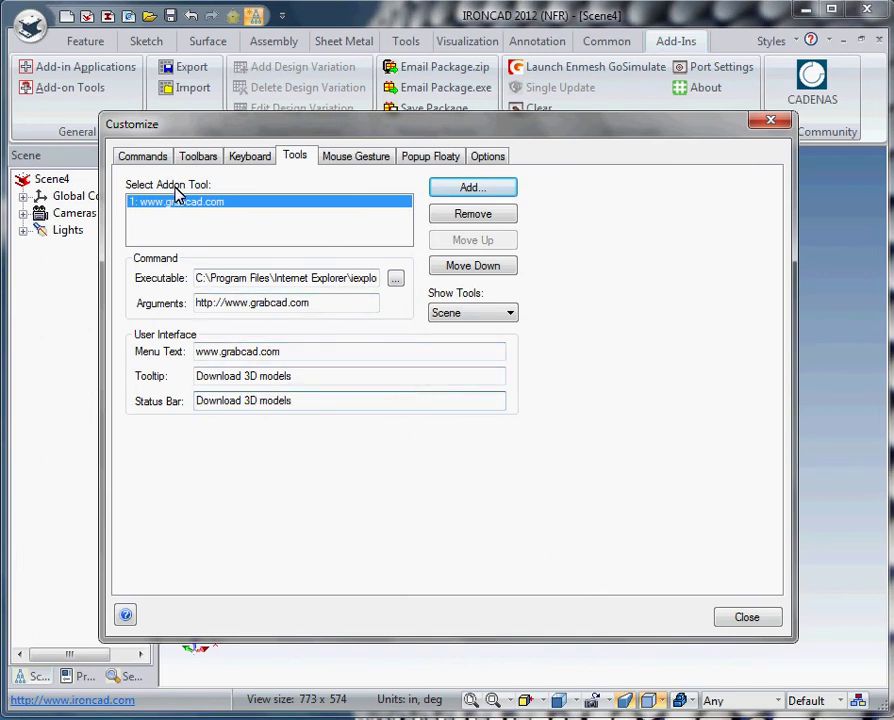
# Step: Close the tool settings and open the Customize dialog from the ribbon
pyautogui.click(732, 619)
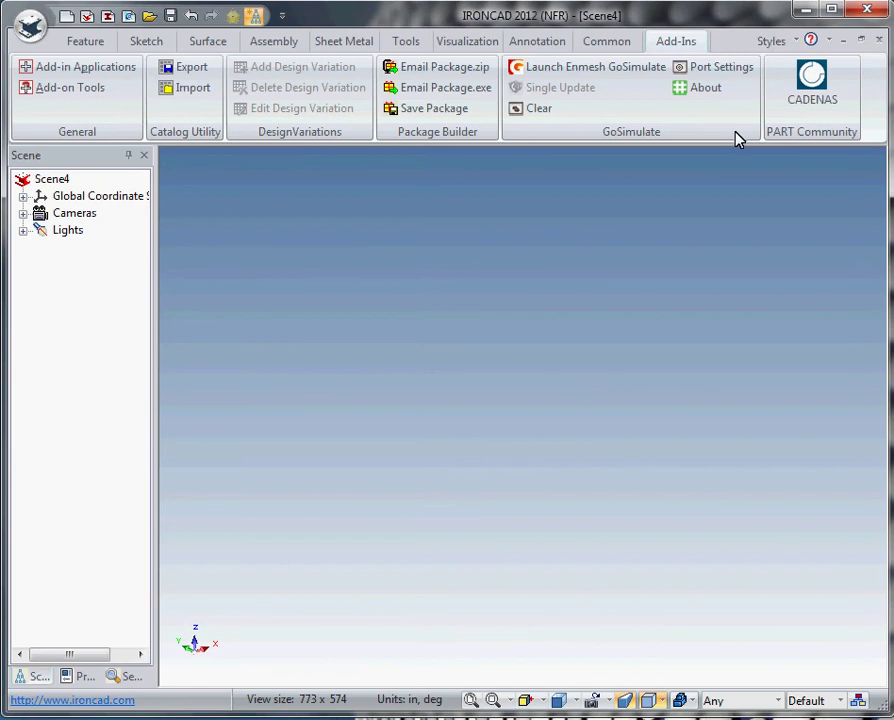
pyautogui.rightClick(745, 38)
pyautogui.click(724, 400)
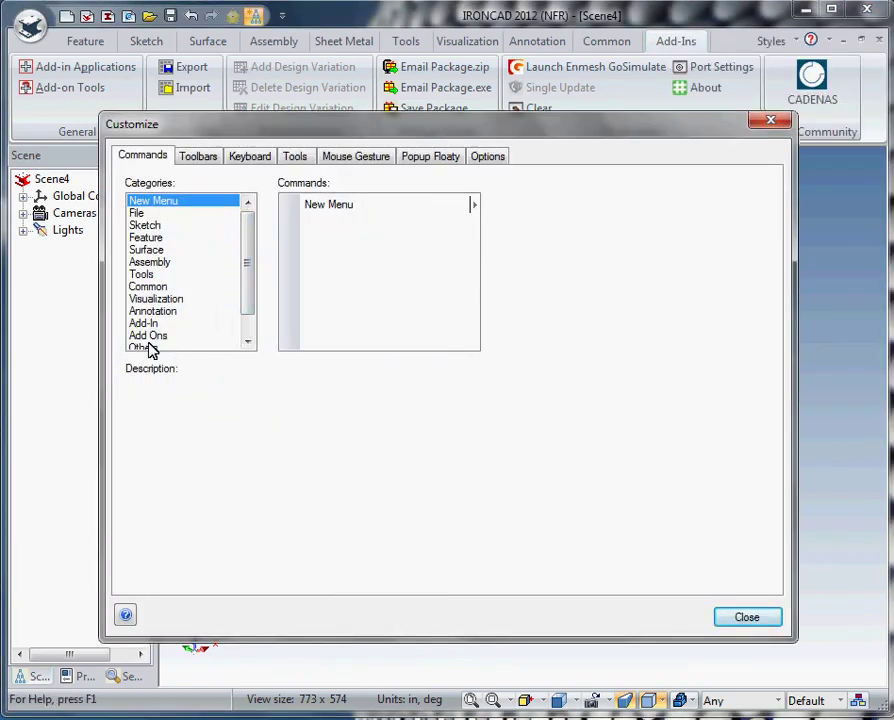
# Step: Create a new toolbar named GrabCad, then list the Add Ons commands
pyautogui.click(200, 158)
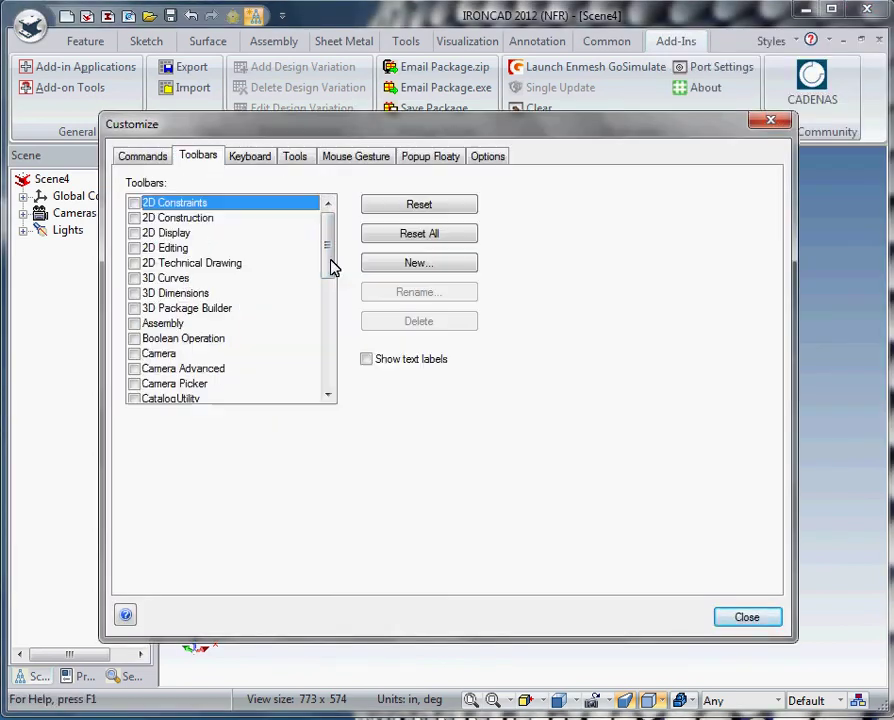
pyautogui.click(412, 264)
pyautogui.write('GrabCad')
pyautogui.click(579, 381)
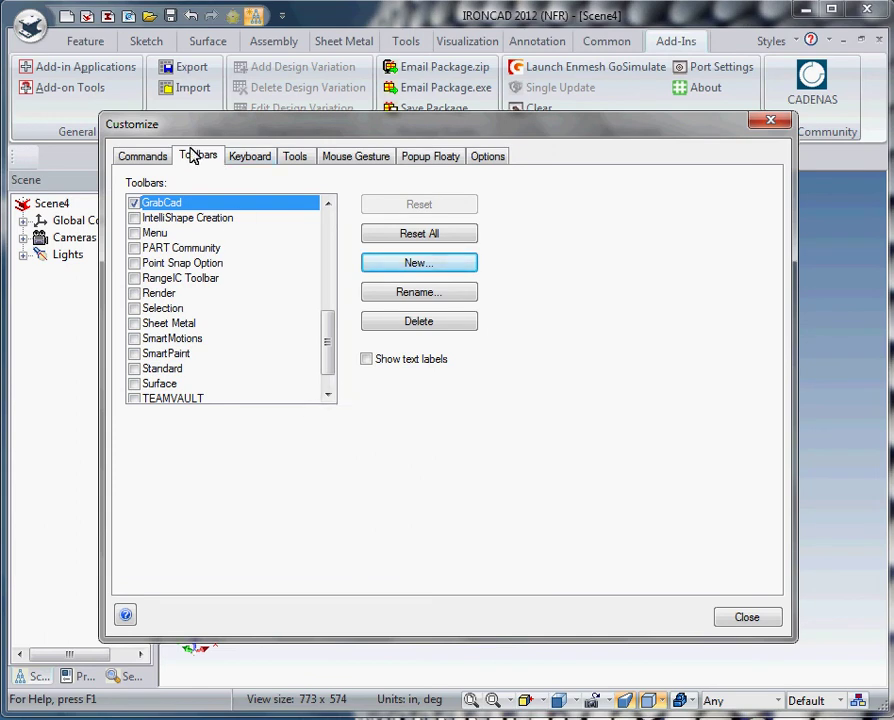
pyautogui.click(152, 158)
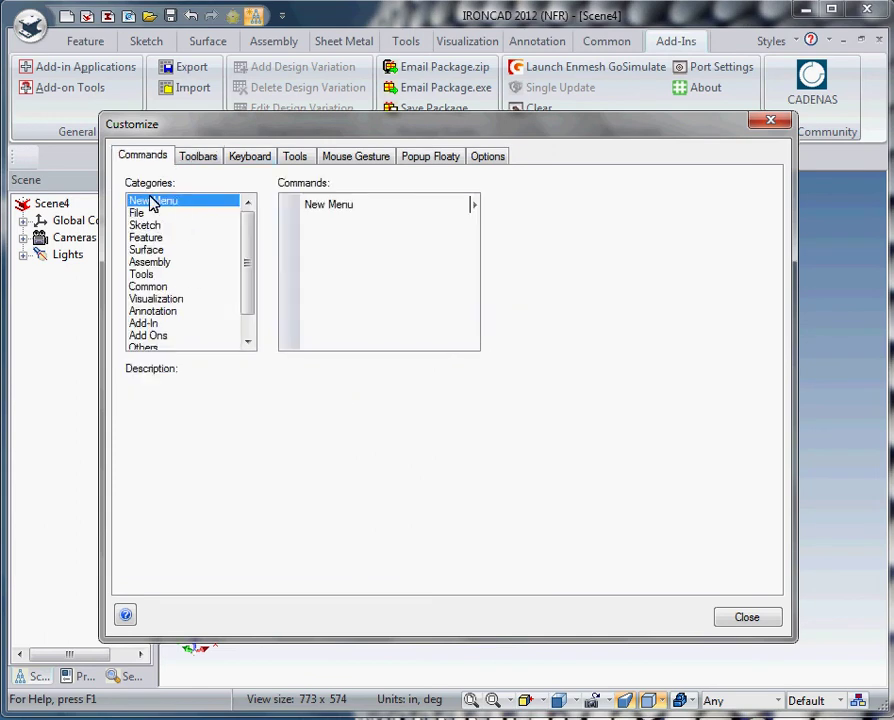
pyautogui.click(146, 336)
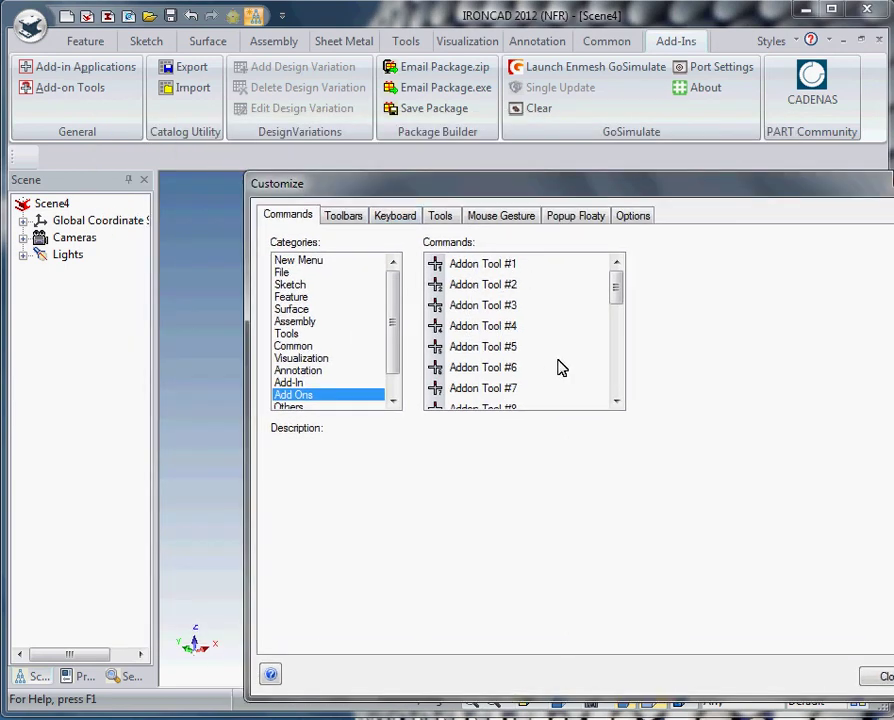
# Step: Place Addon Tool #1 on the GrabCad toolbar and float the toolbar over the viewport
pyautogui.click(470, 266)
pyautogui.moveTo(16, 158); pyautogui.dragTo(26, 157)
pyautogui.click(882, 676)
pyautogui.moveTo(14, 160); pyautogui.dragTo(202, 198)
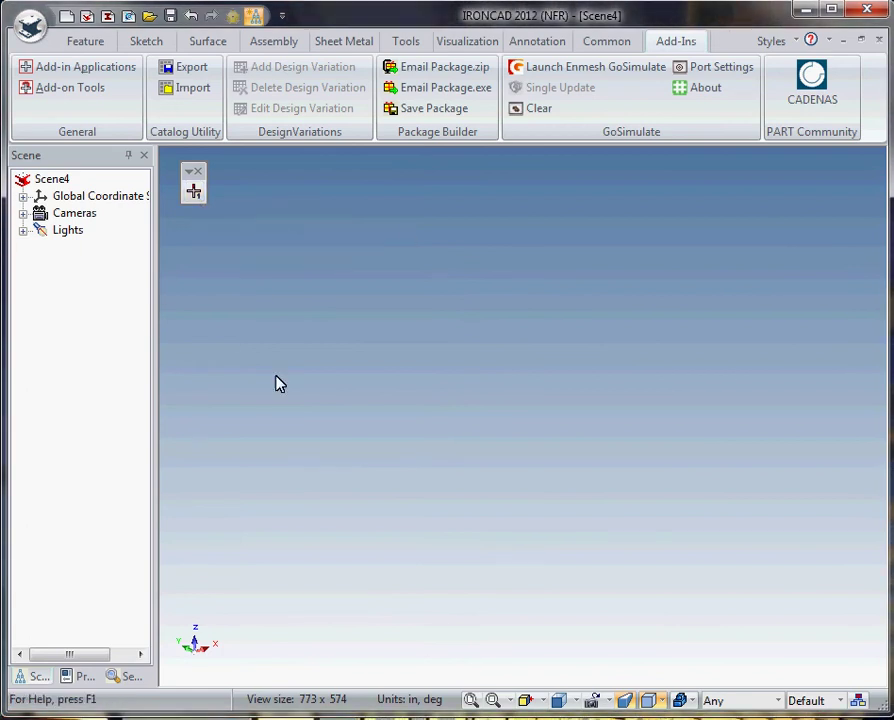
# Step: Launch GrabCAD from the new button and log in with the account e-mail and password
pyautogui.click(196, 196)
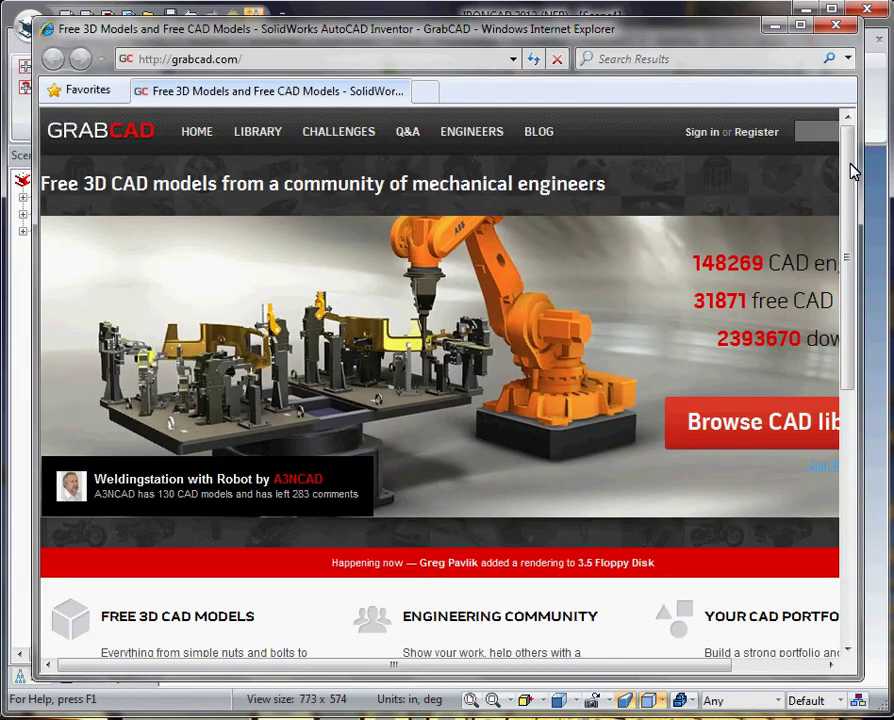
pyautogui.click(703, 133)
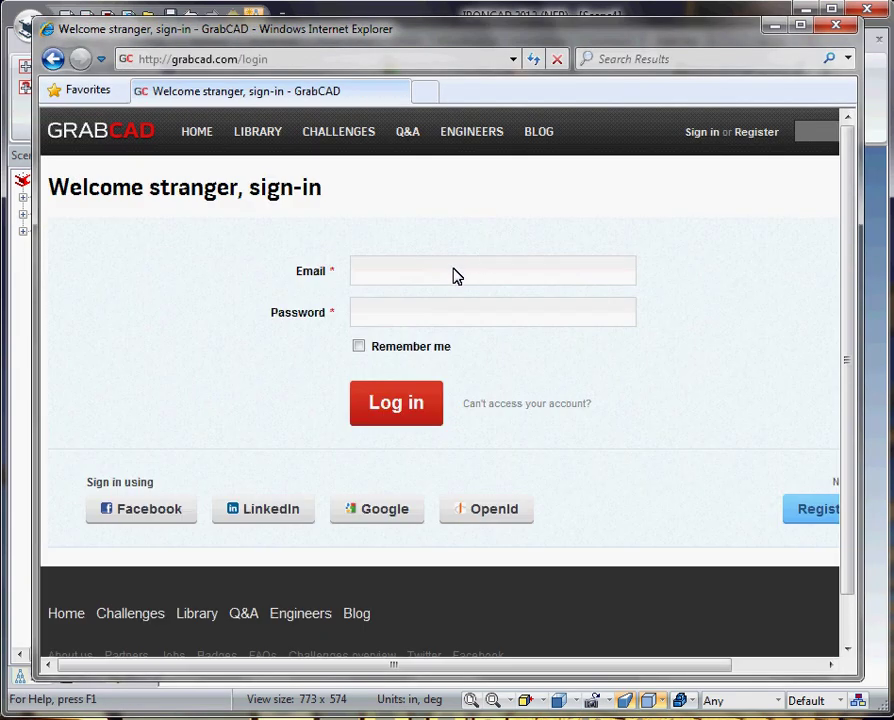
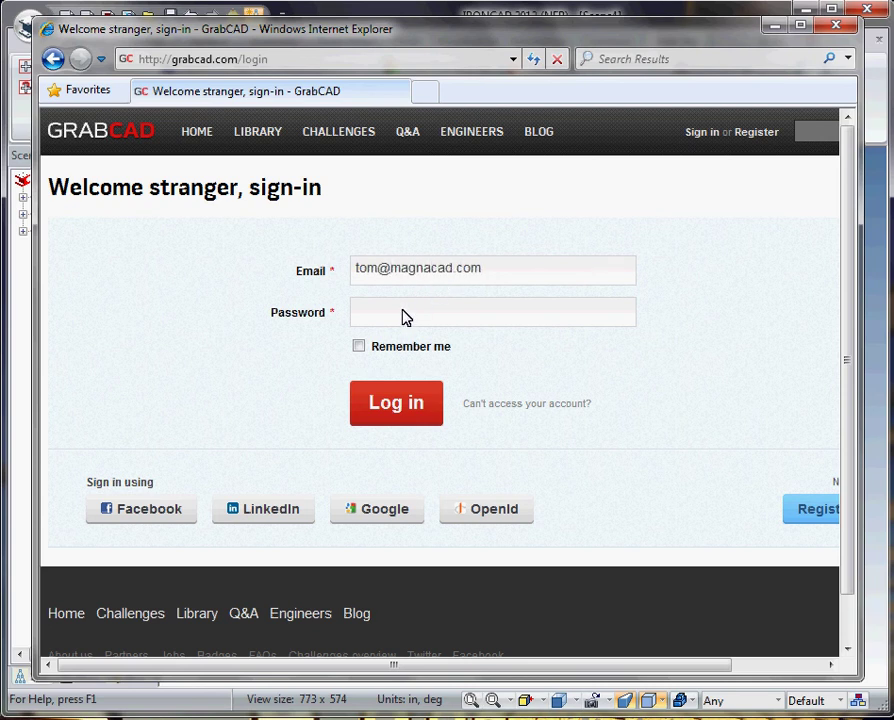
pyautogui.write('••••••••••••')
pyautogui.click(397, 404)
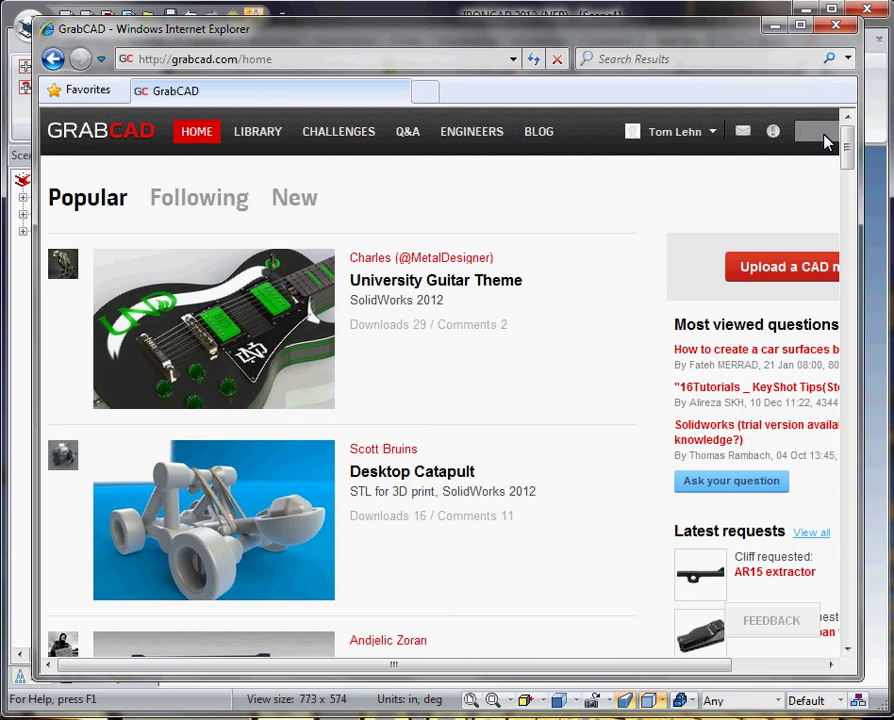
# Step: Search GrabCAD for 'solidworks', open the Simple models made in solidworks for excercise page, then close the browser
pyautogui.click(826, 142)
pyautogui.write('sol')
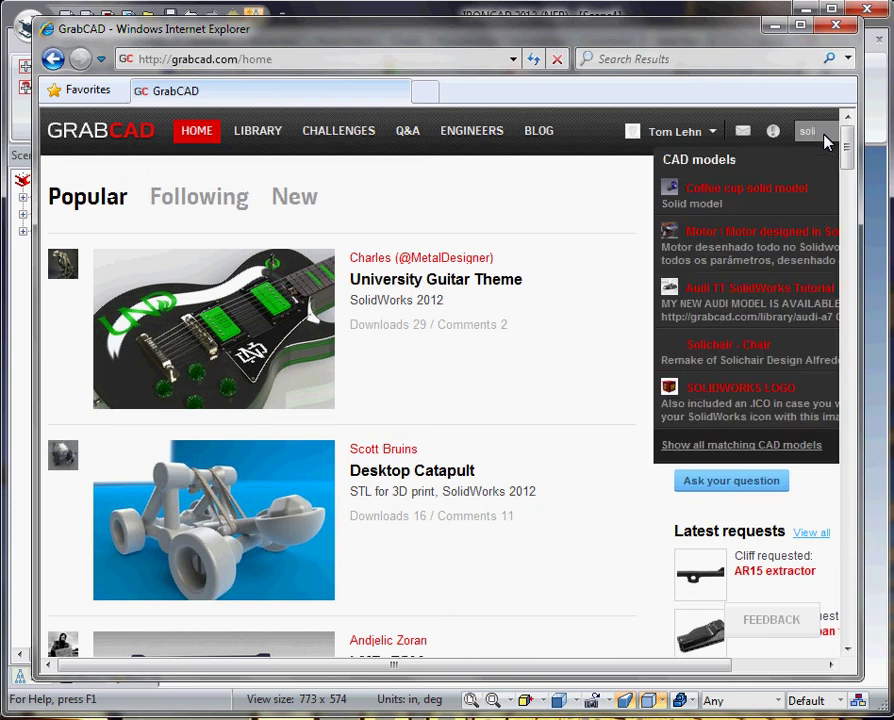
pyautogui.write('idworks')
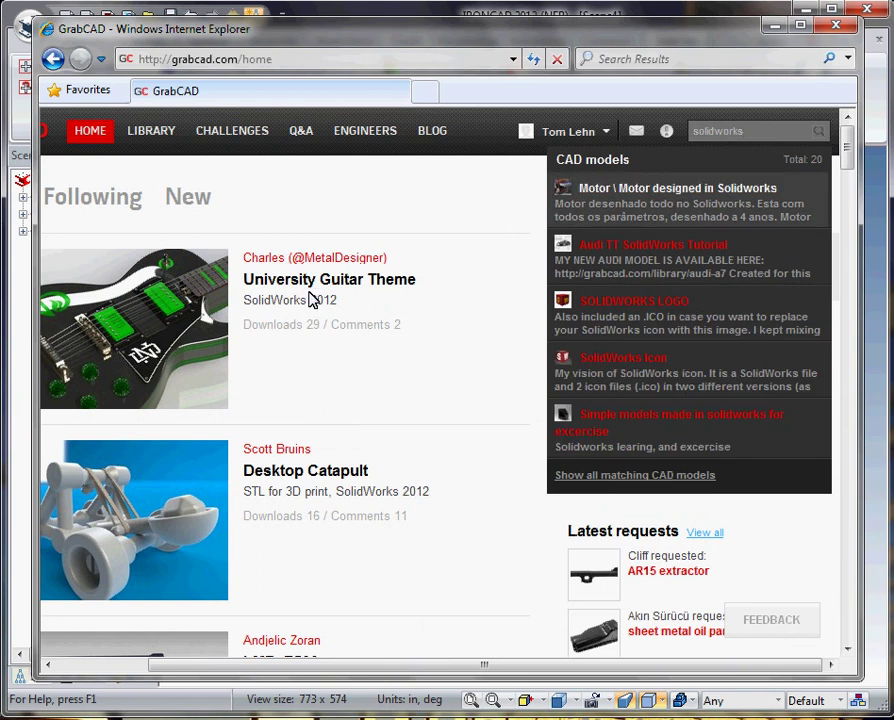
pyautogui.scroll(-5, 405, 372)
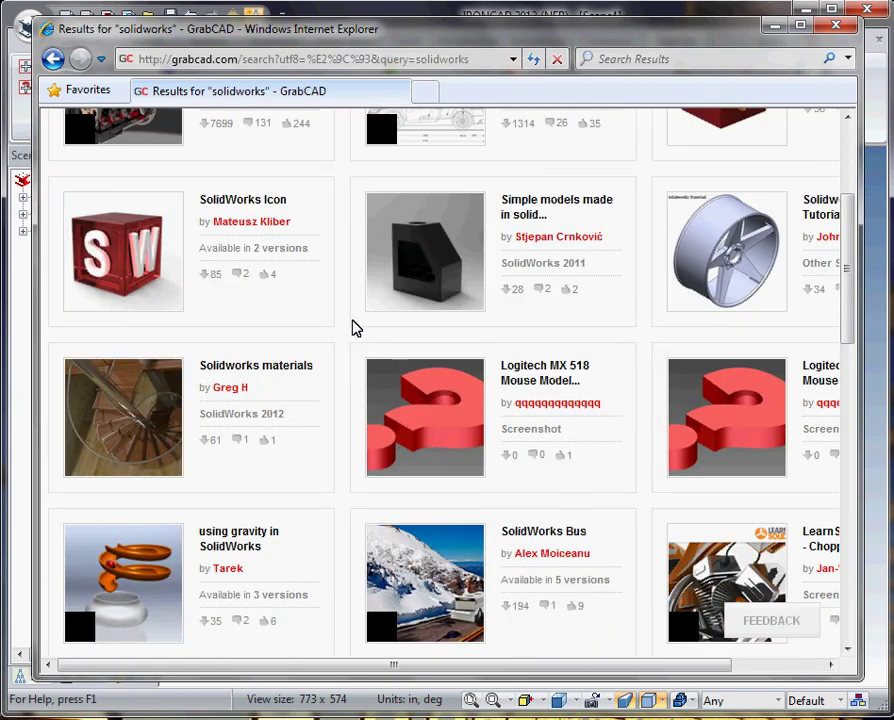
pyautogui.click(412, 240)
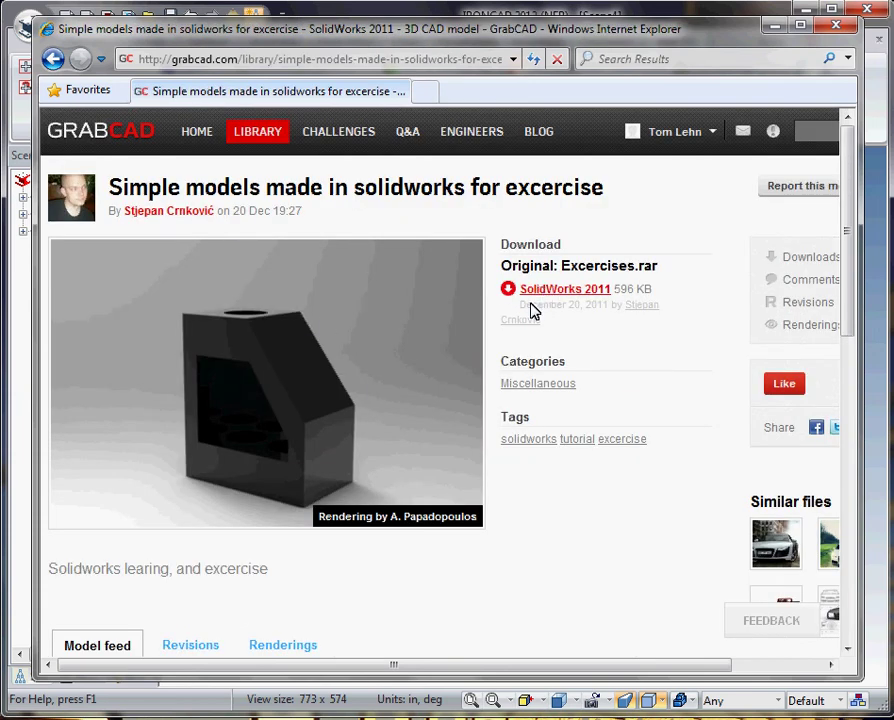
pyautogui.click(840, 30)
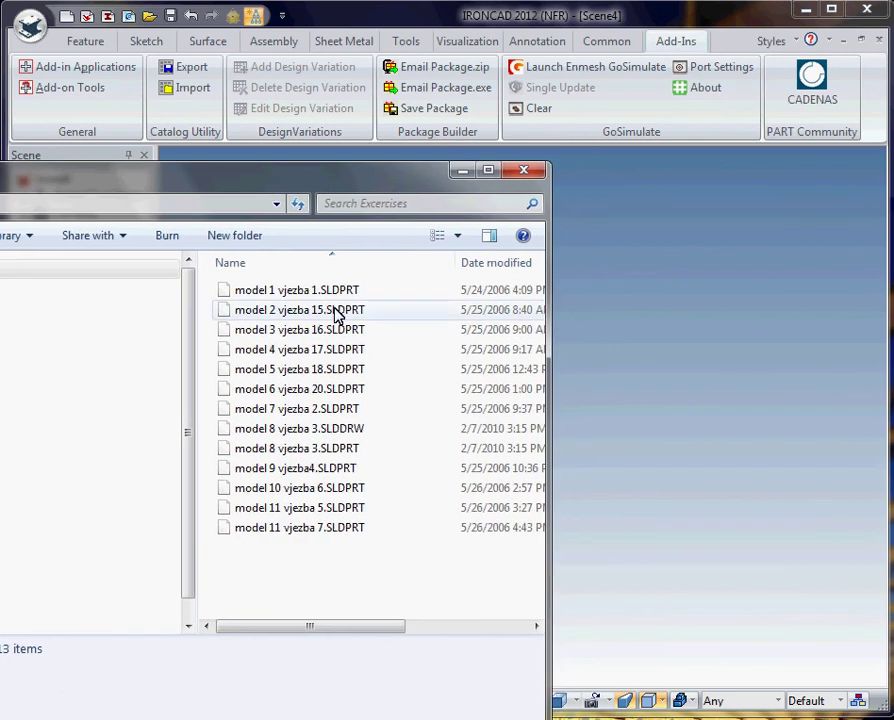
# Step: Drop model 1 vjezba 1.SLDPRT into the IRONCAD scene and close the parts folder
pyautogui.moveTo(354, 198); pyautogui.dragTo(299, 218)
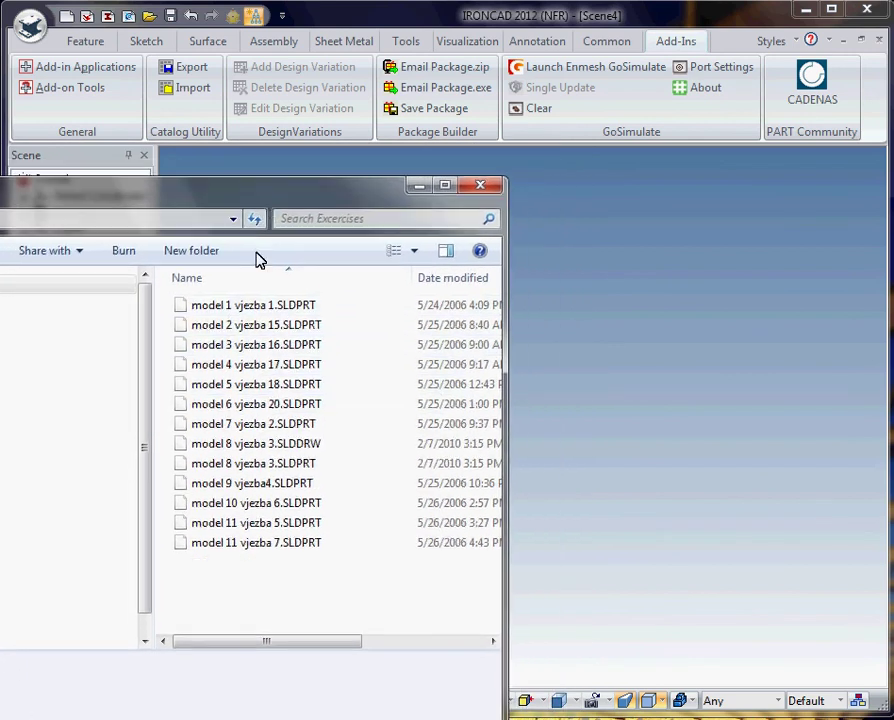
pyautogui.click(254, 308)
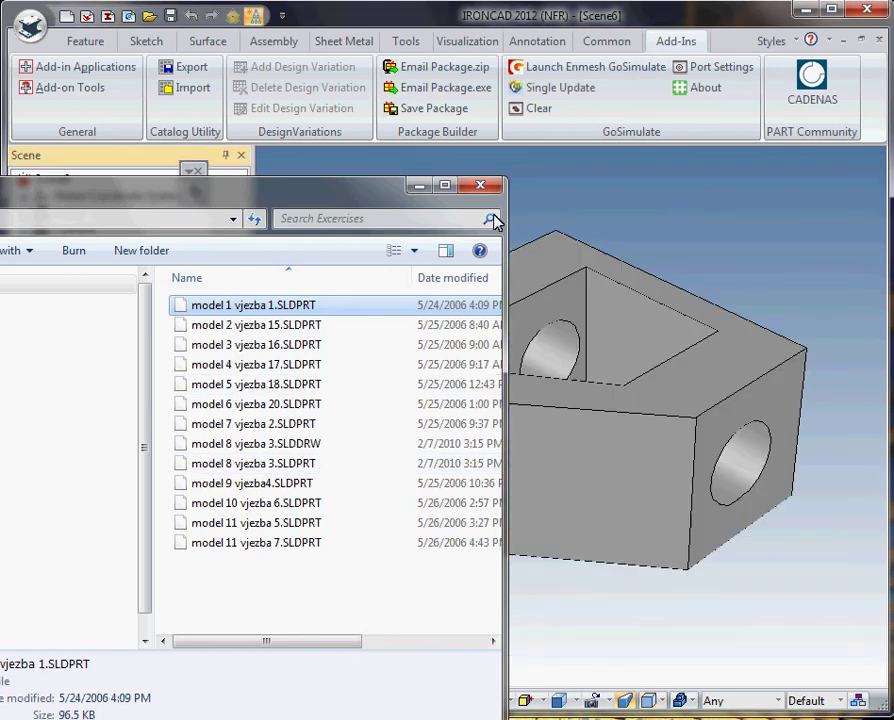
pyautogui.hotkey('alt', 'F4')
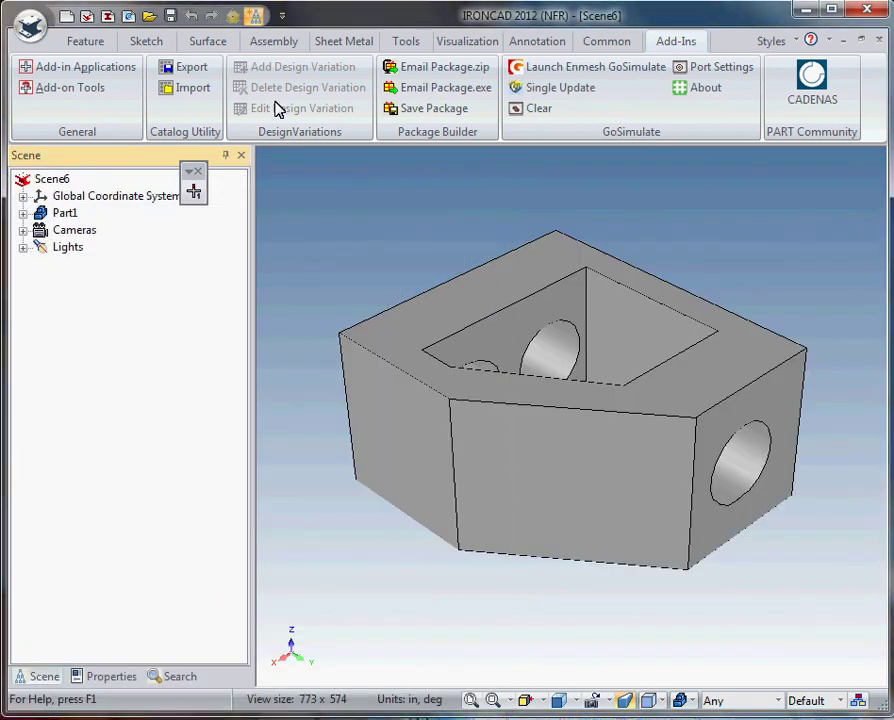
# Step: Drill down from Part1 to the Brep1 body and drag its left face outward
pyautogui.click(275, 42)
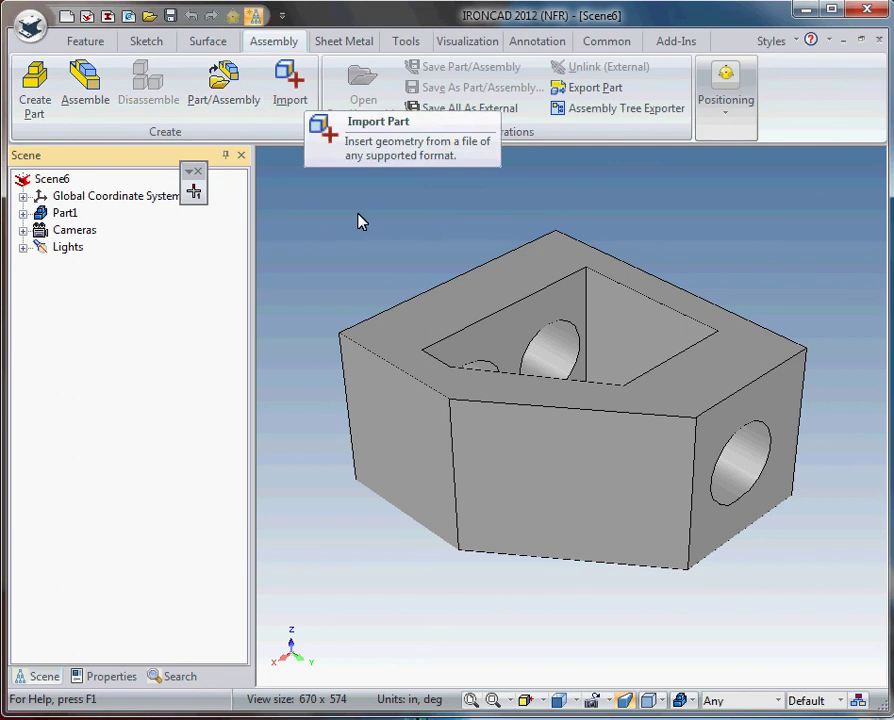
pyautogui.click(185, 184)
pyautogui.click(417, 375)
pyautogui.click(23, 213)
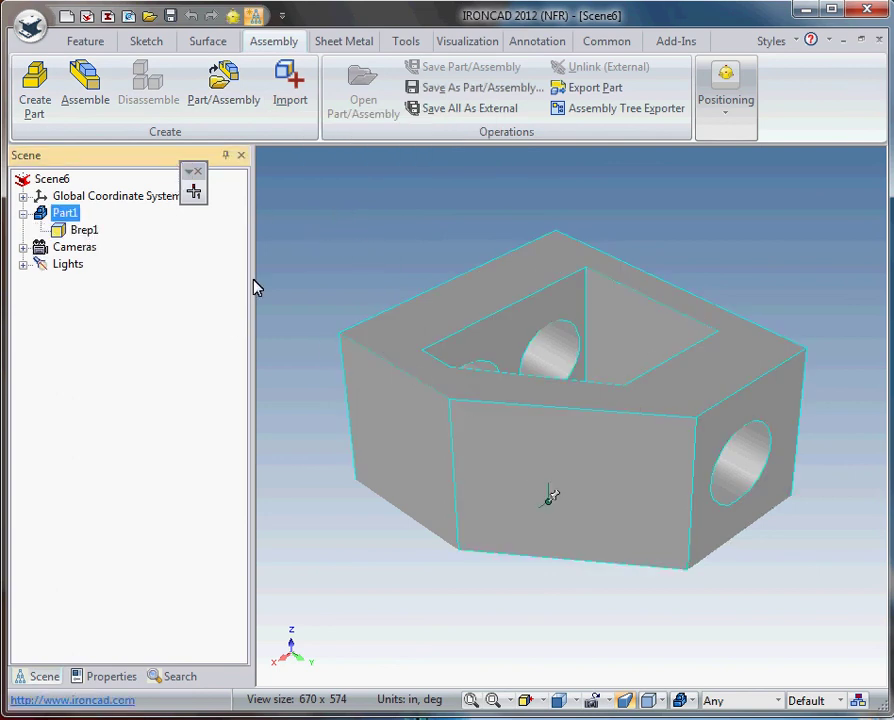
pyautogui.click(410, 446)
pyautogui.click(405, 458)
pyautogui.moveTo(393, 455); pyautogui.dragTo(697, 441)
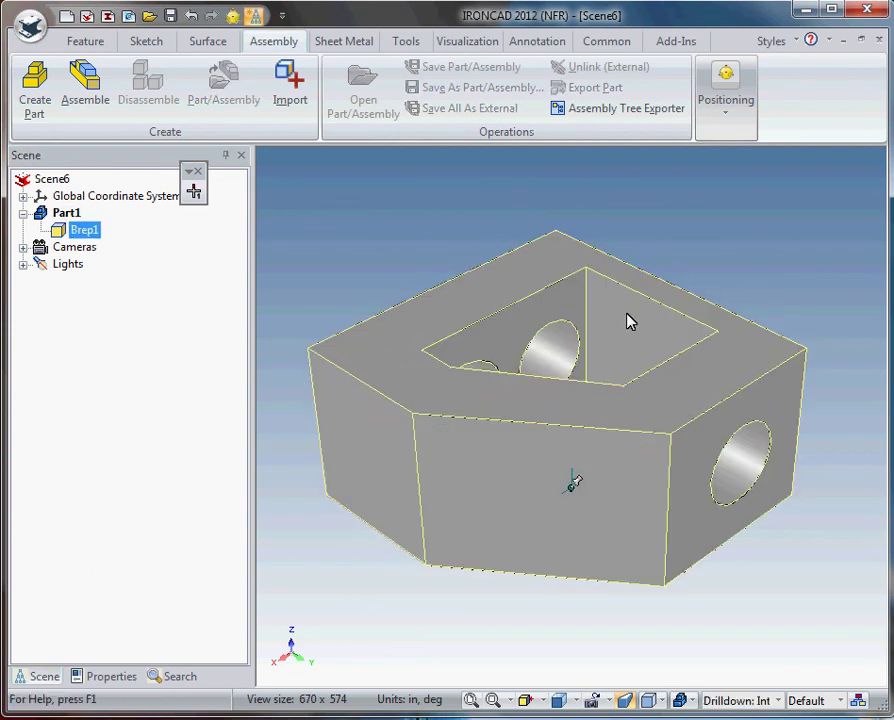
pyautogui.click(585, 318)
pyautogui.moveTo(682, 320); pyautogui.dragTo(646, 443, button='middle')
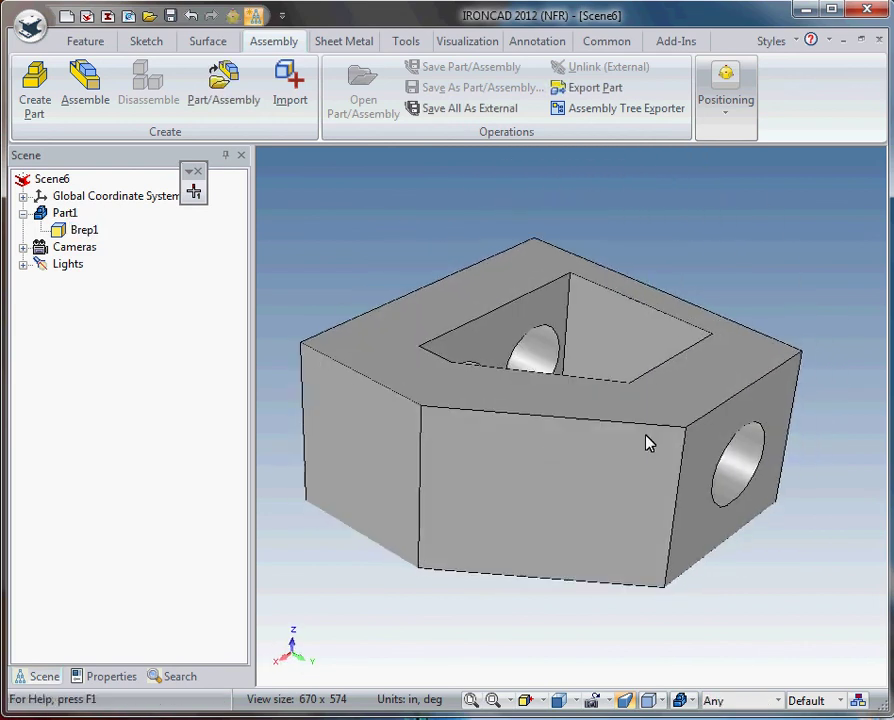
# Step: With the Faces by auto-feature filter, convert the round hole faces into an Extrude1 intellishape
pyautogui.click(778, 701)
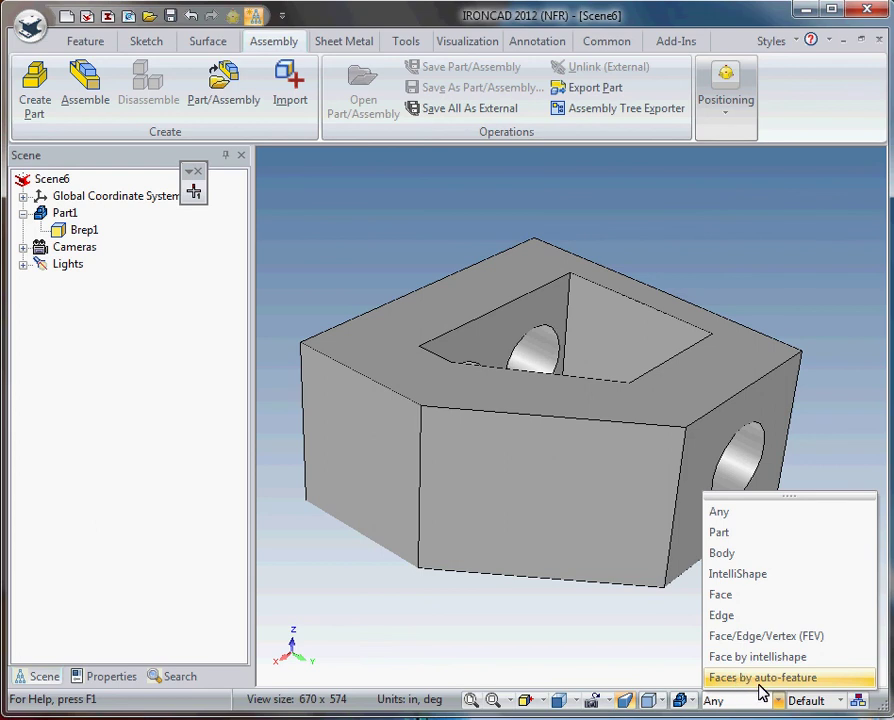
pyautogui.click(752, 678)
pyautogui.moveTo(758, 537); pyautogui.dragTo(583, 529, button='middle')
pyautogui.click(459, 456)
pyautogui.rightClick(458, 452)
pyautogui.click(544, 641)
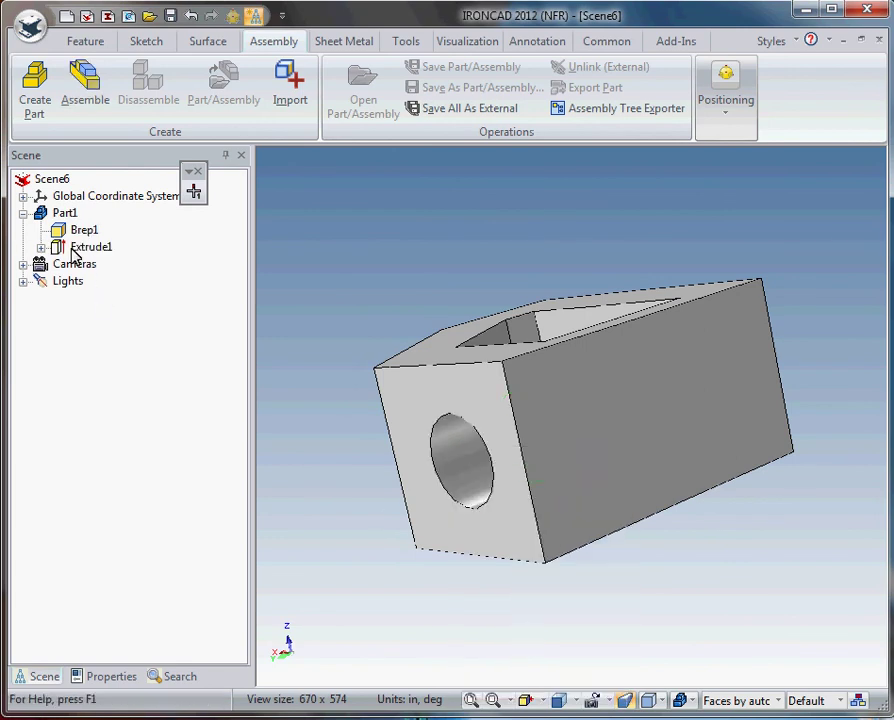
pyautogui.moveTo(454, 494); pyautogui.dragTo(306, 416, button='middle')
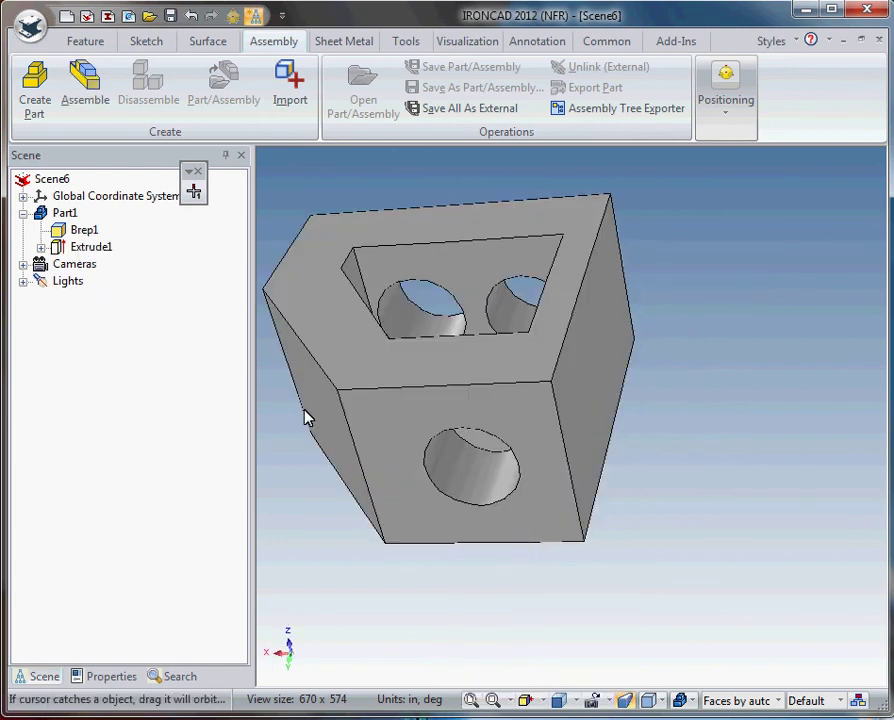
pyautogui.rightClick(97, 256)
# Step: Open the Extrude1 cross-section sketch and select its hole circle
pyautogui.click(146, 253)
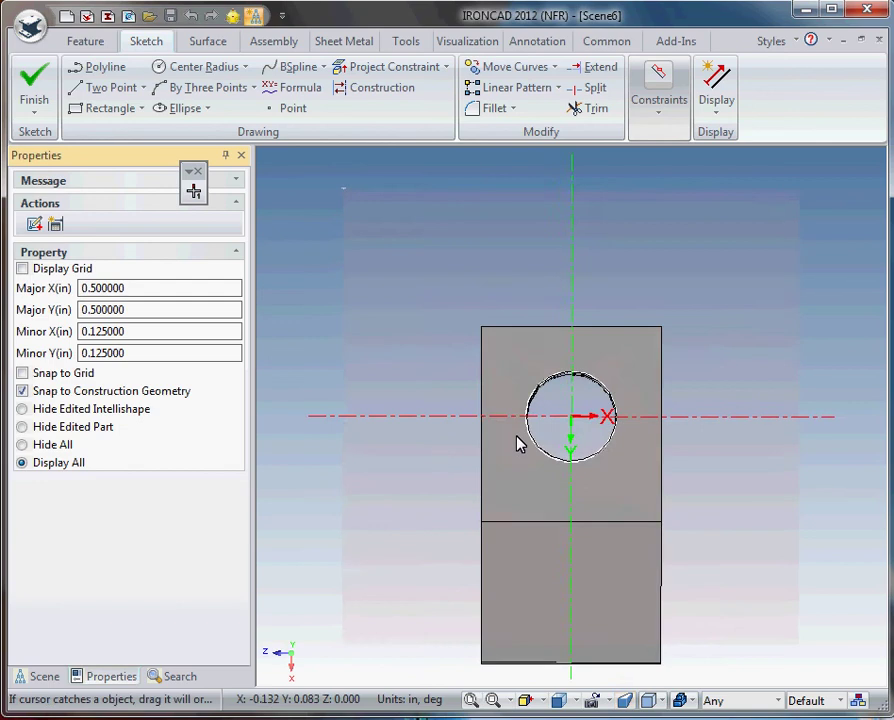
pyautogui.click(528, 419)
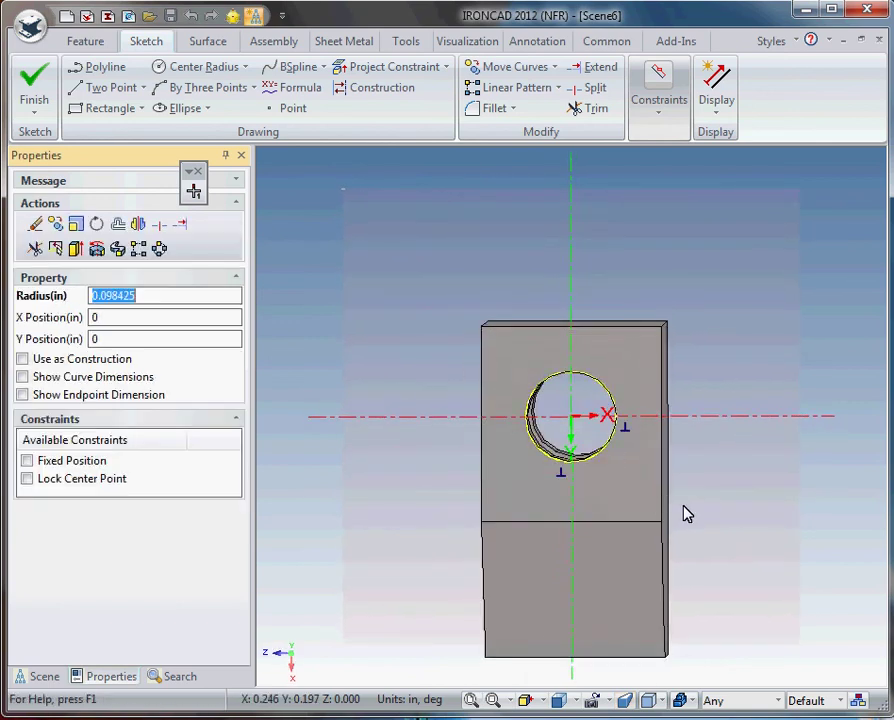
pyautogui.click(696, 364)
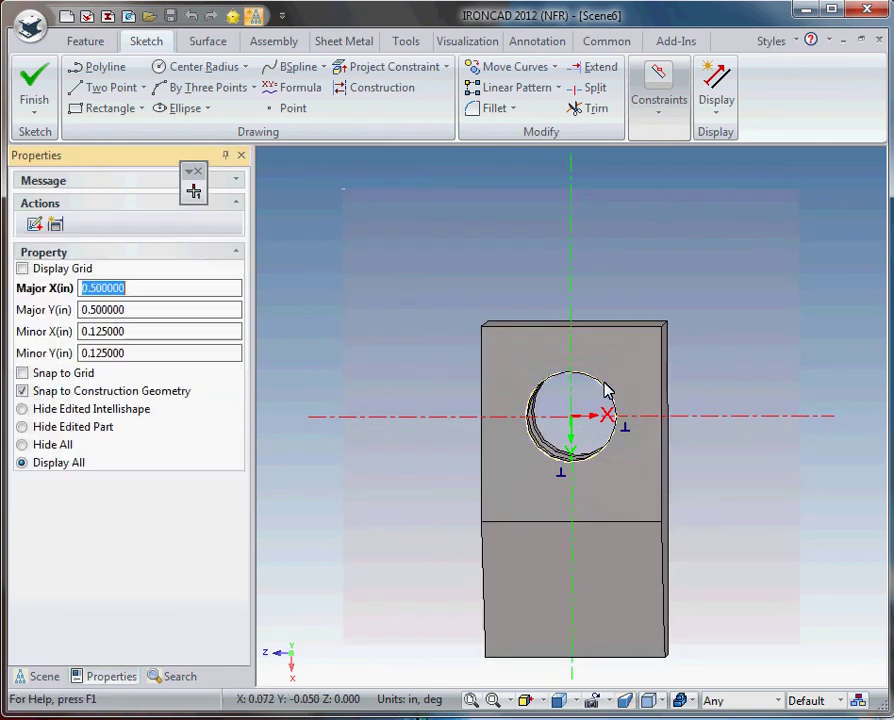
pyautogui.click(612, 401)
pyautogui.press('Escape')
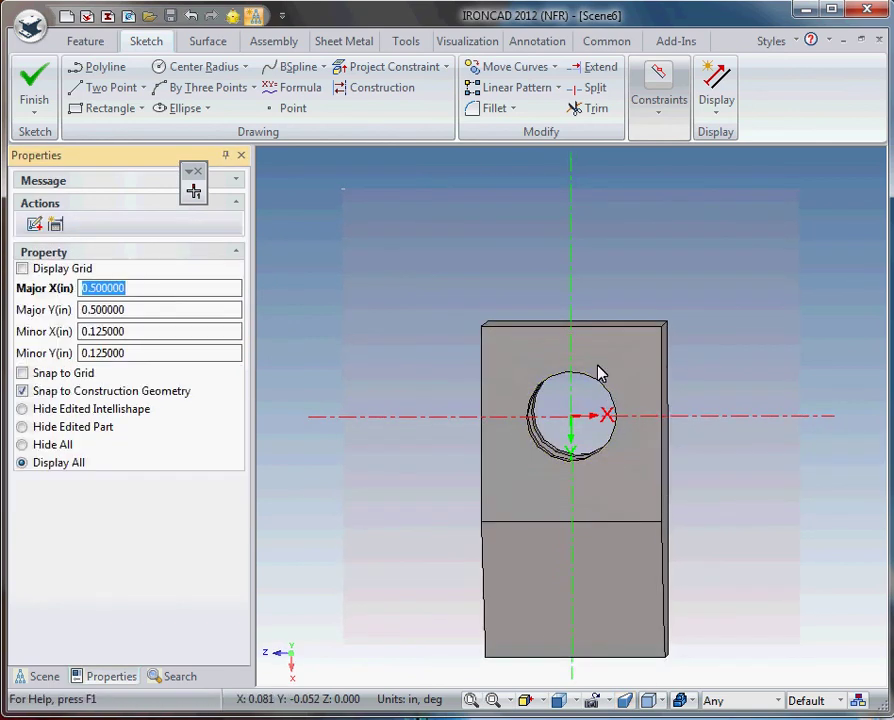
# Step: Draw a centred rectangle just around the circle and finish the sketch
pyautogui.click(677, 315)
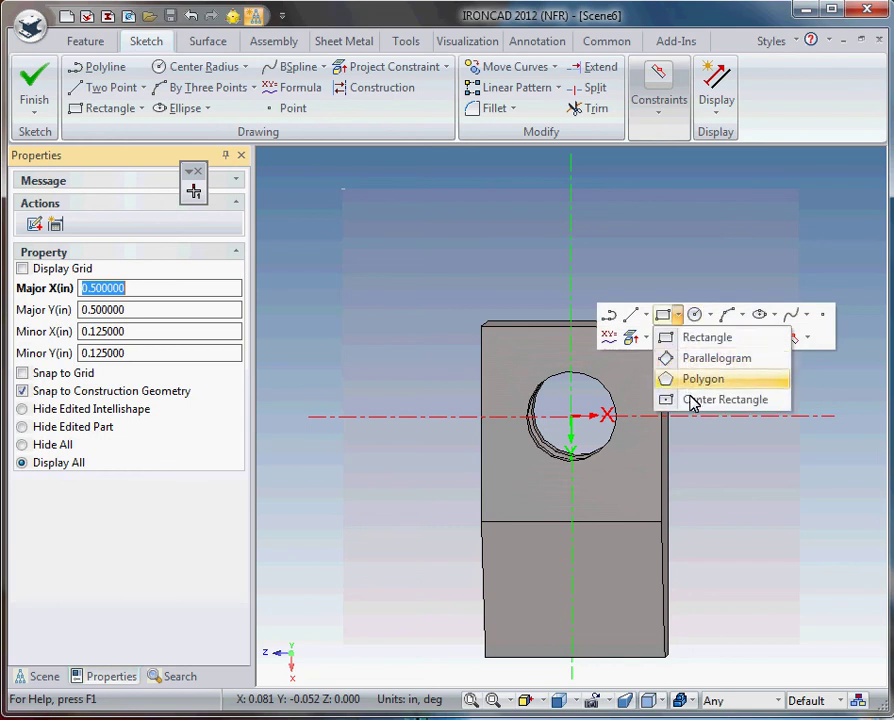
pyautogui.click(660, 400)
pyautogui.click(576, 419)
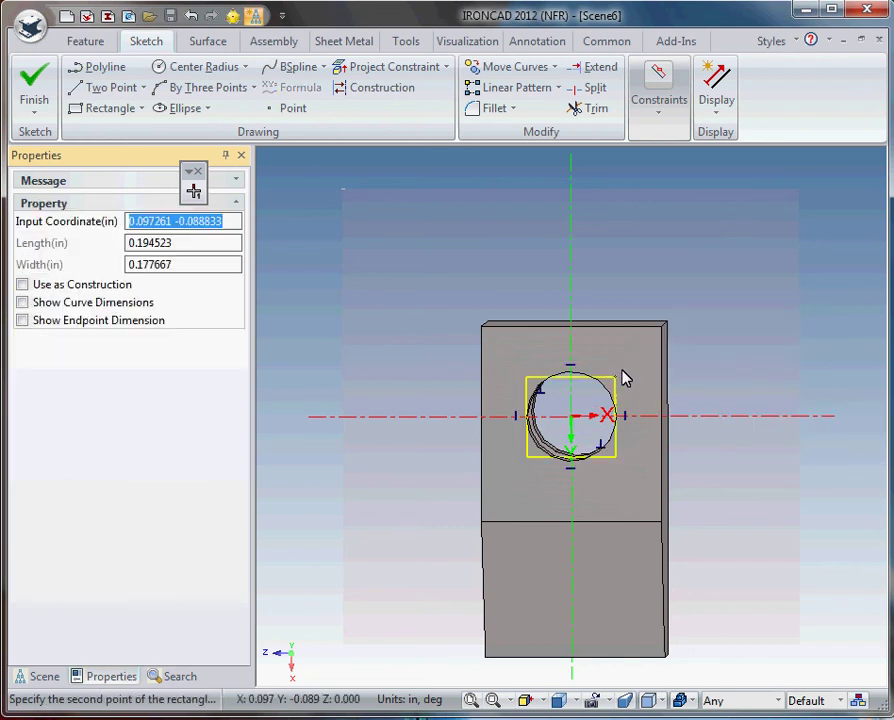
pyautogui.click(608, 380)
pyautogui.press('Escape')
pyautogui.rightClick(593, 260)
pyautogui.click(592, 390)
# Step: Deselect the new square cut and orbit the part to inspect the square side opening
pyautogui.click(697, 371)
pyautogui.moveTo(561, 429); pyautogui.dragTo(592, 497, button='middle')
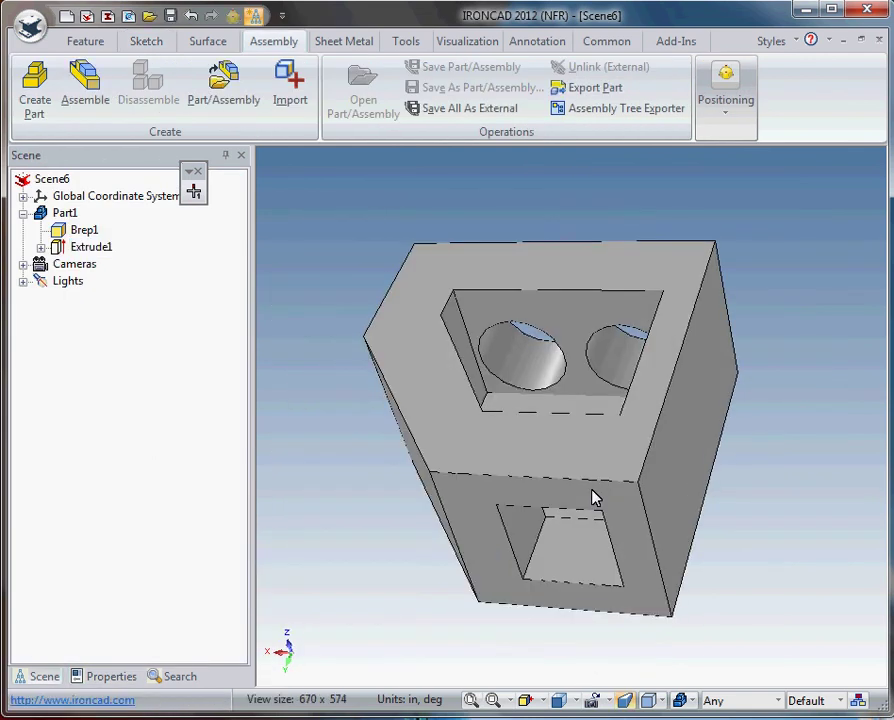